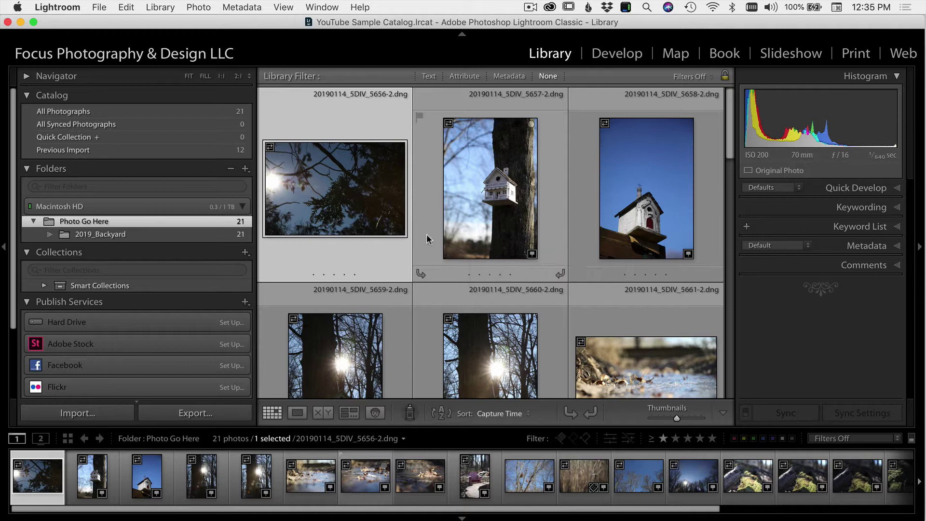
Open the Lightroom application menu in the macOS menu bar.
click(53, 10)
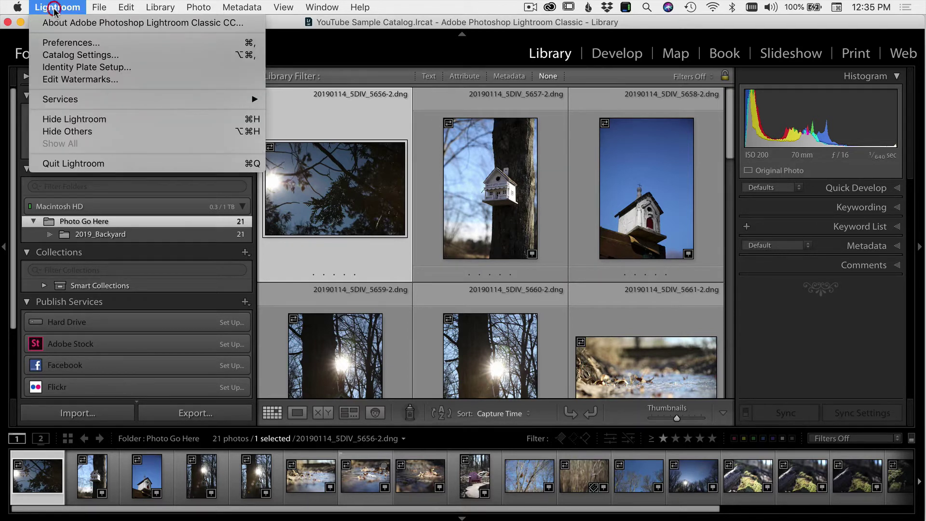
Open Lightroom Preferences from the Lightroom menu and move to the Presets tab.
click(62, 43)
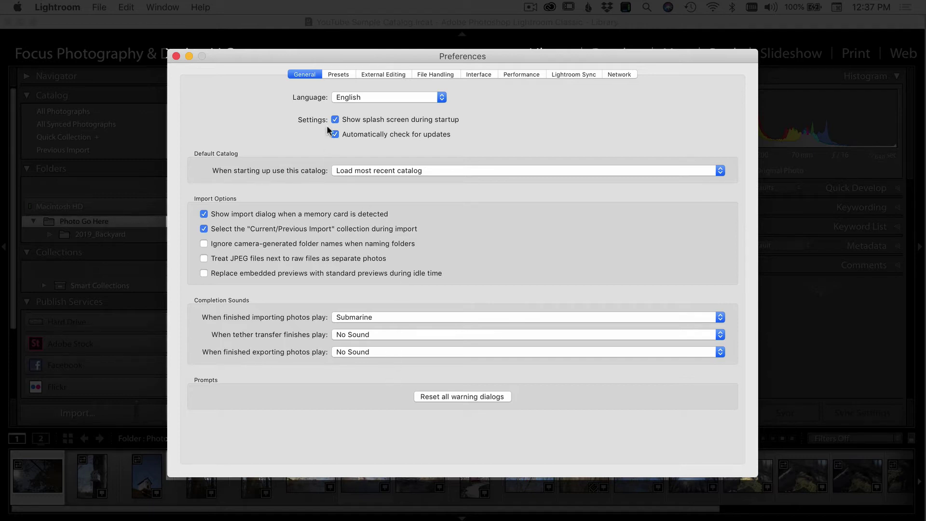
click(337, 75)
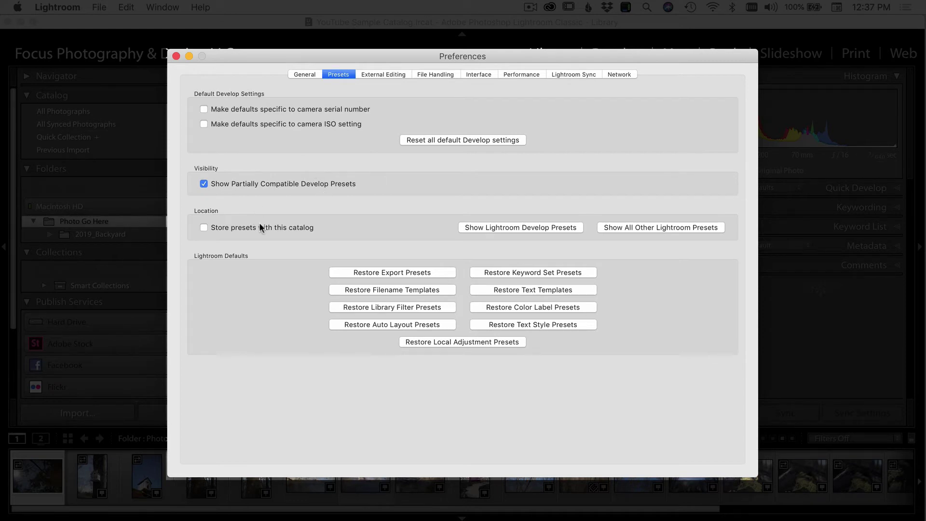
Reveal the CameraRaw Settings develop presets folder in Finder.
click(539, 227)
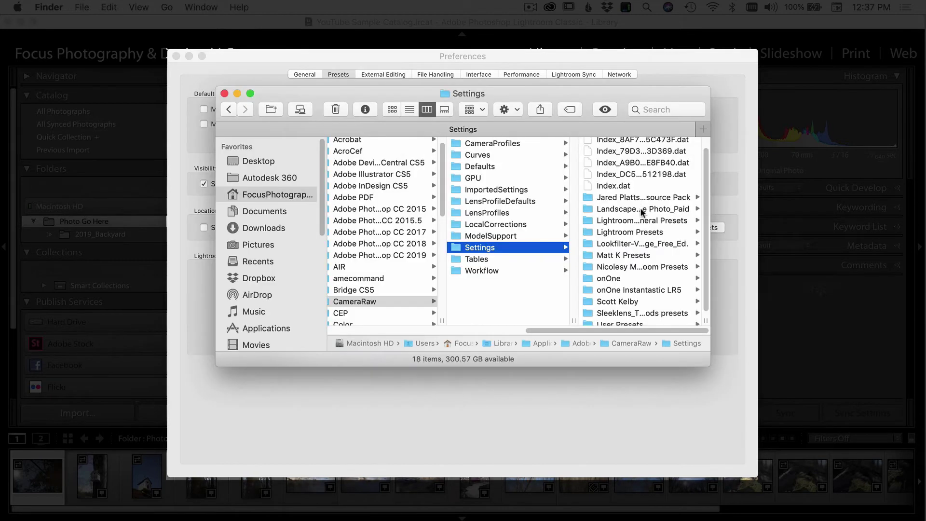
scroll(642, 212, up, 2)
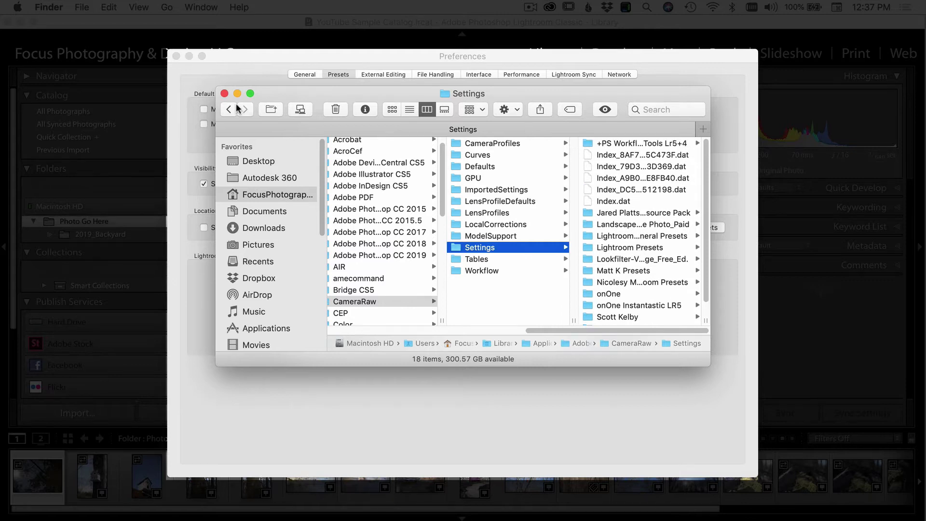
click(224, 93)
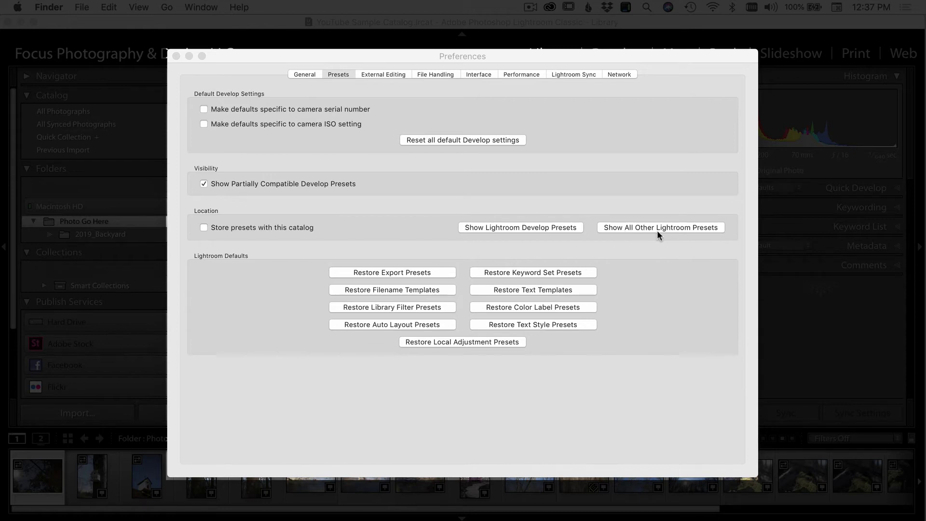
click(699, 227)
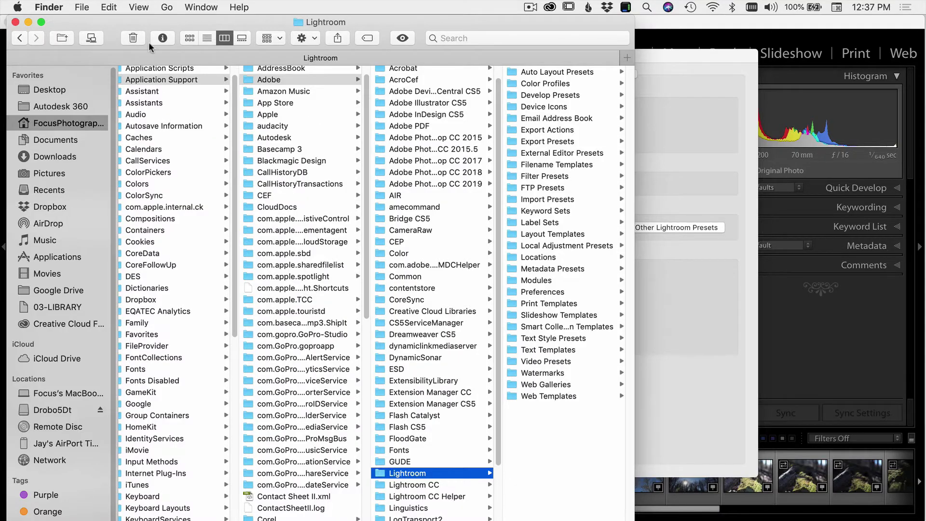
click(16, 22)
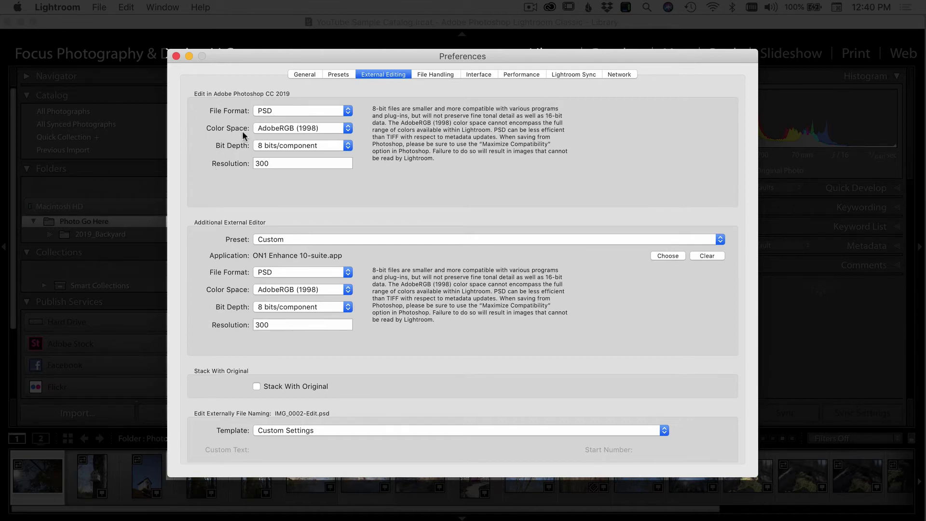
Check the Photoshop color space choices, keep AdobeRGB (1998), and select the 300 resolution.
click(270, 125)
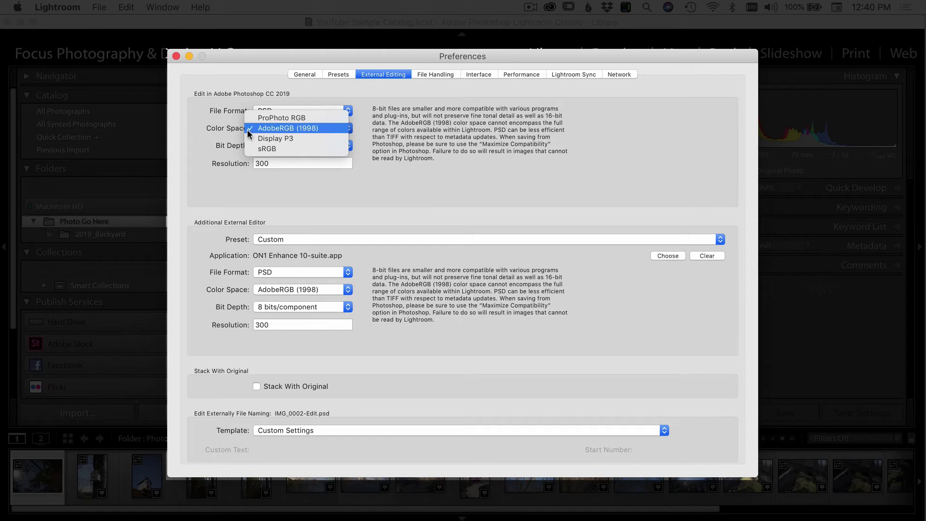
click(206, 122)
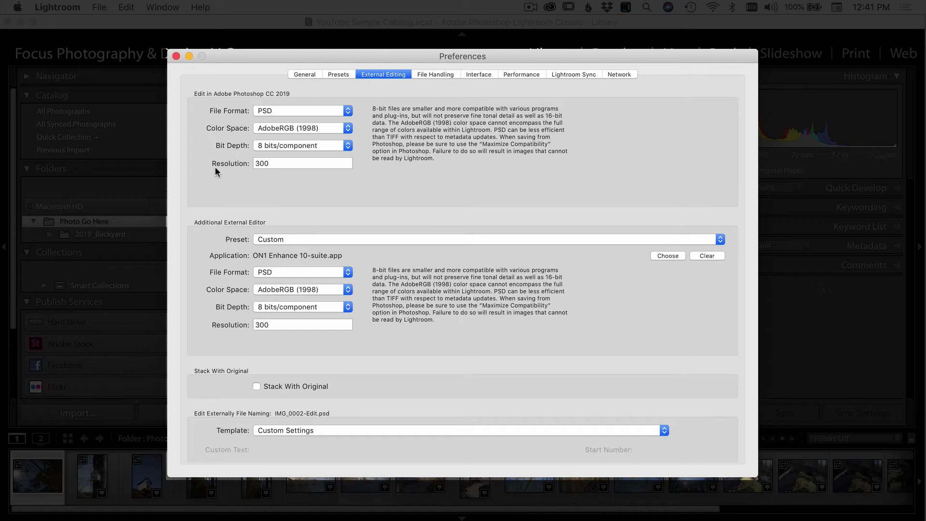
click(289, 164)
click(333, 191)
click(315, 429)
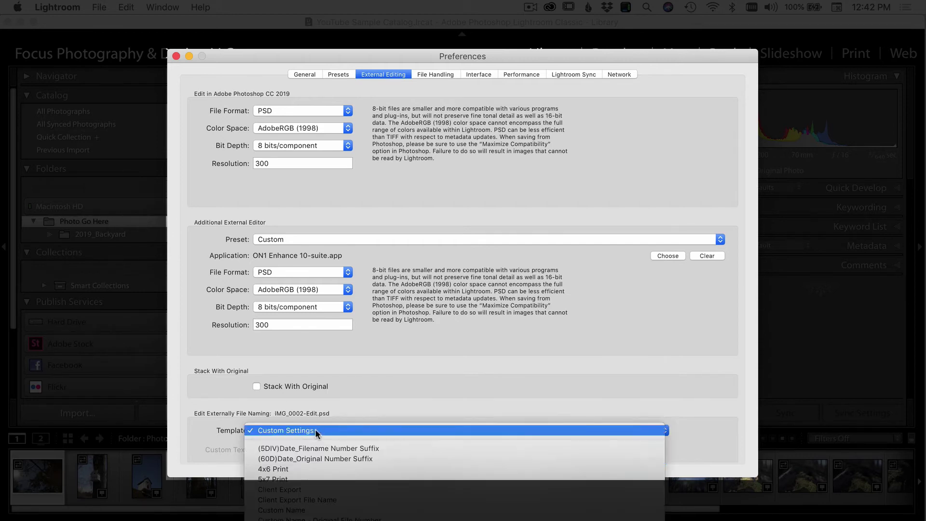
click(275, 515)
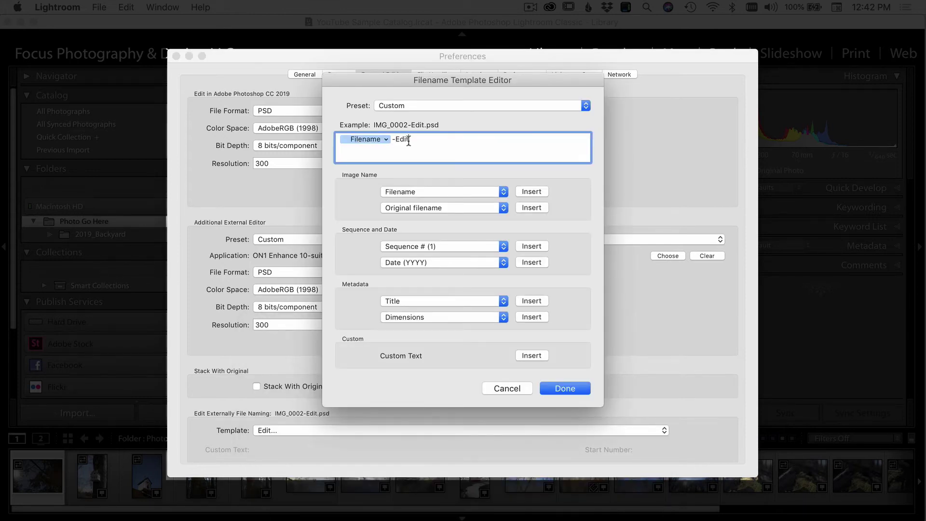
click(571, 388)
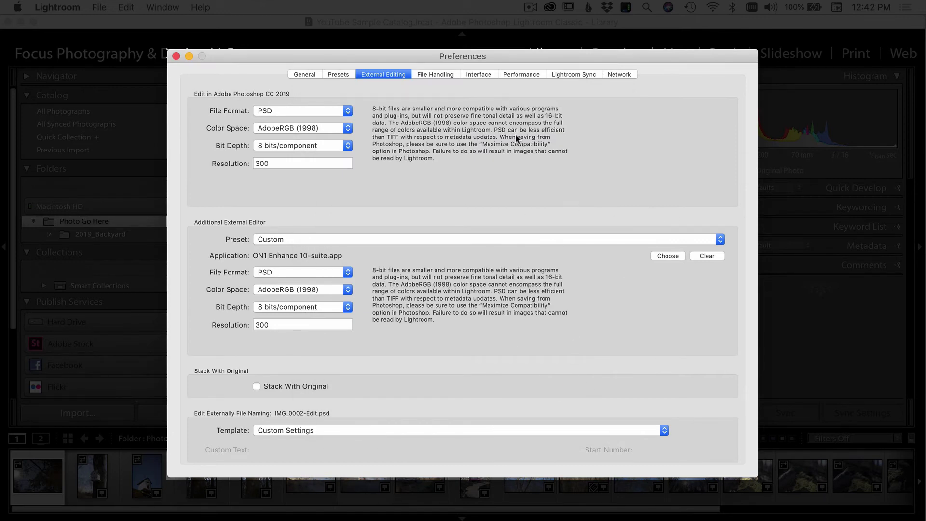
click(435, 74)
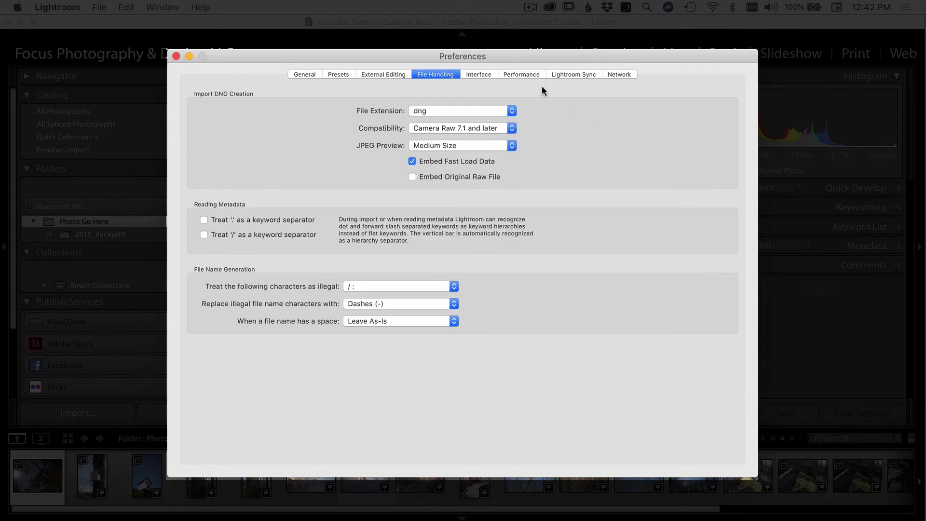
Keep DNG creation at dng extension, Camera Raw 7.1 and later, and Medium Size JPEG previews.
click(445, 113)
click(442, 111)
click(438, 128)
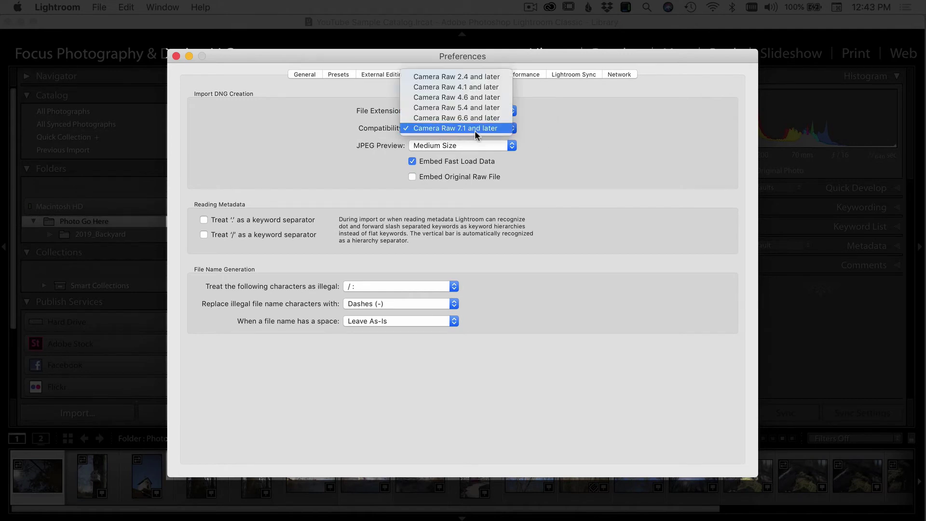
click(436, 129)
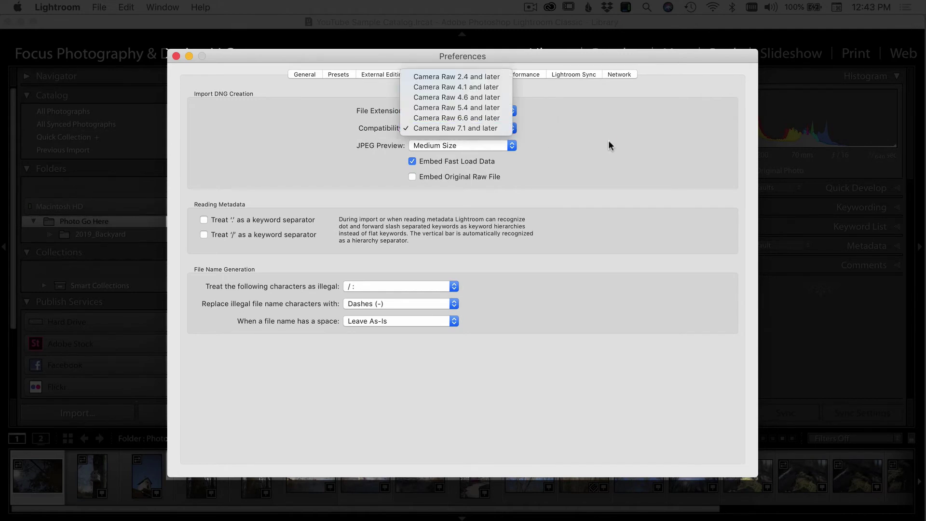
click(488, 140)
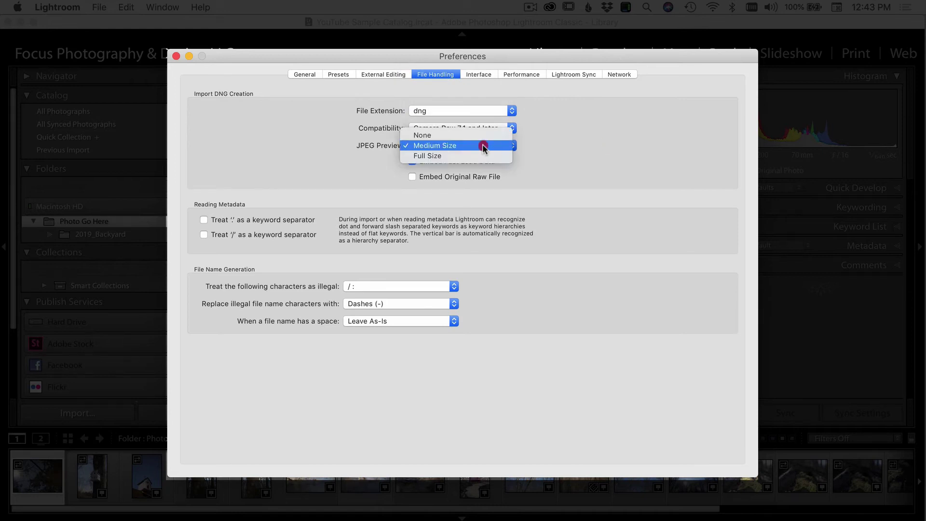
click(482, 144)
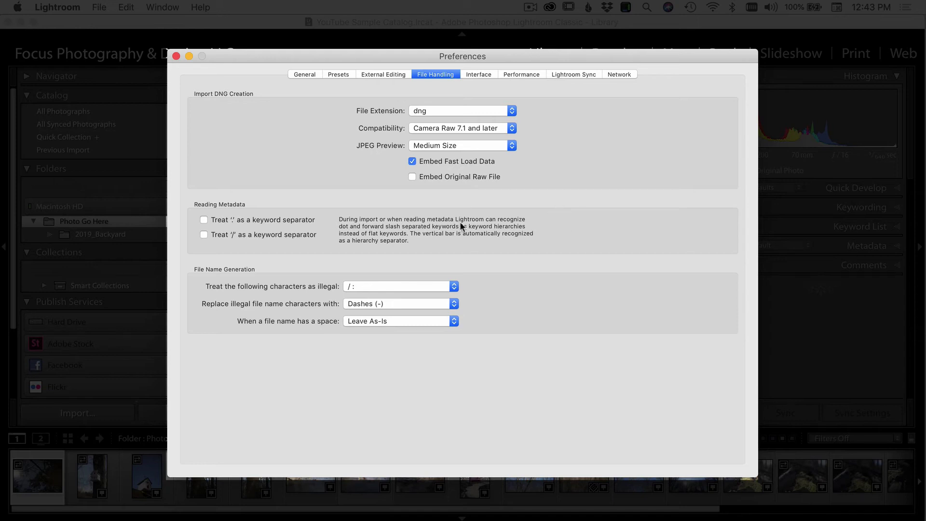
click(477, 74)
Keep Small Flourish panel end marks, small panel font size and Black lights-out colour.
click(284, 112)
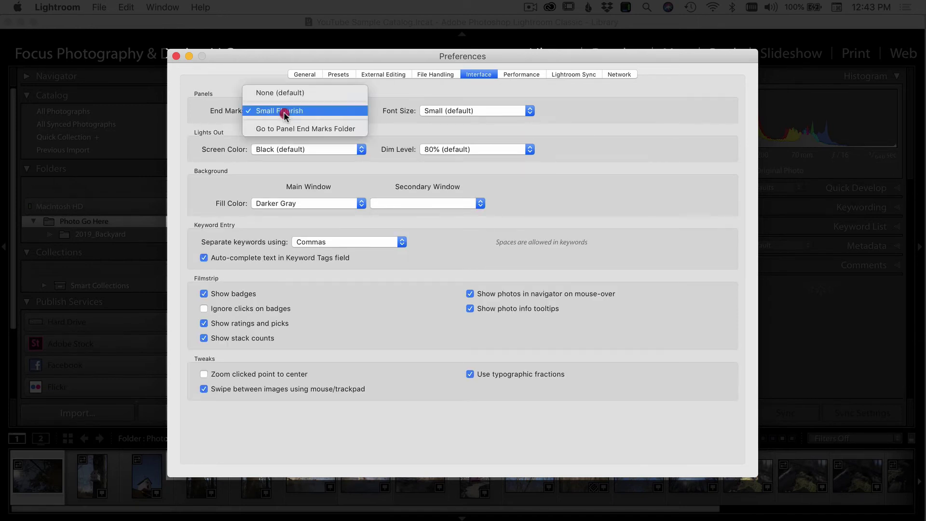
click(185, 126)
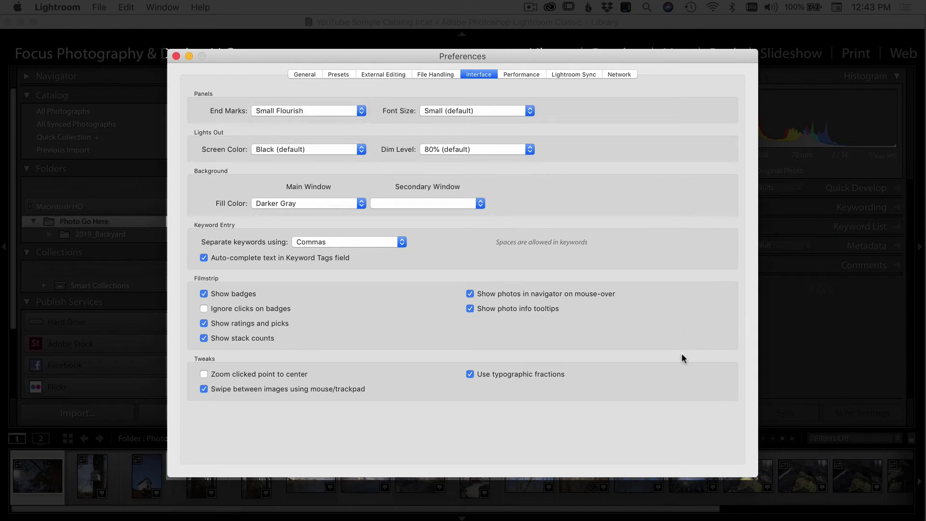
click(452, 112)
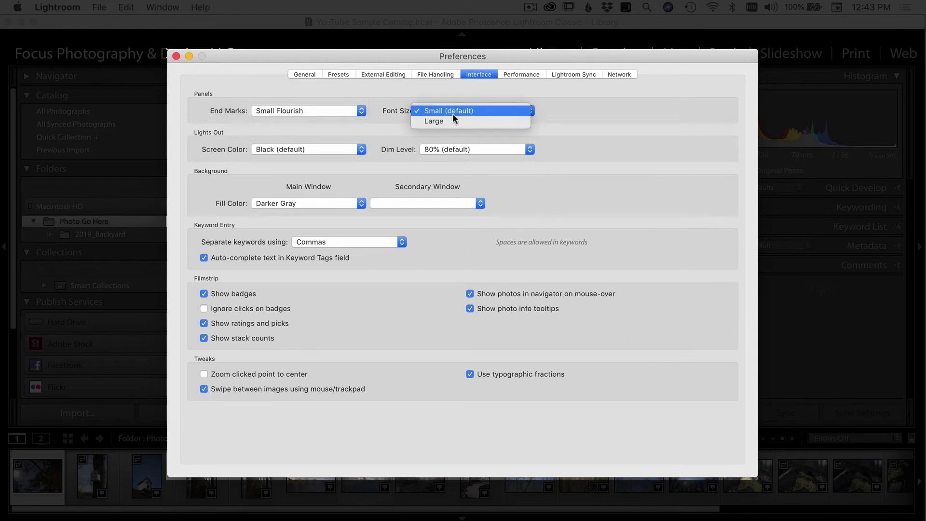
click(590, 114)
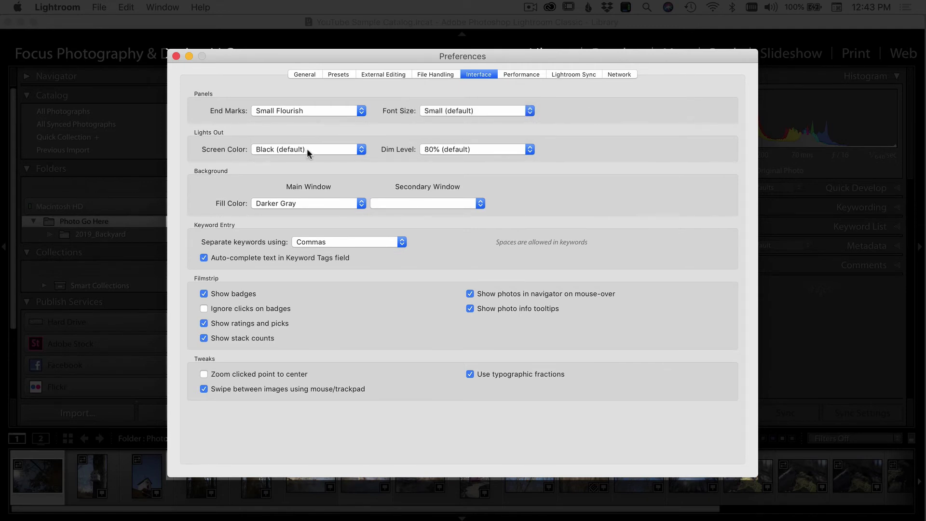
click(327, 149)
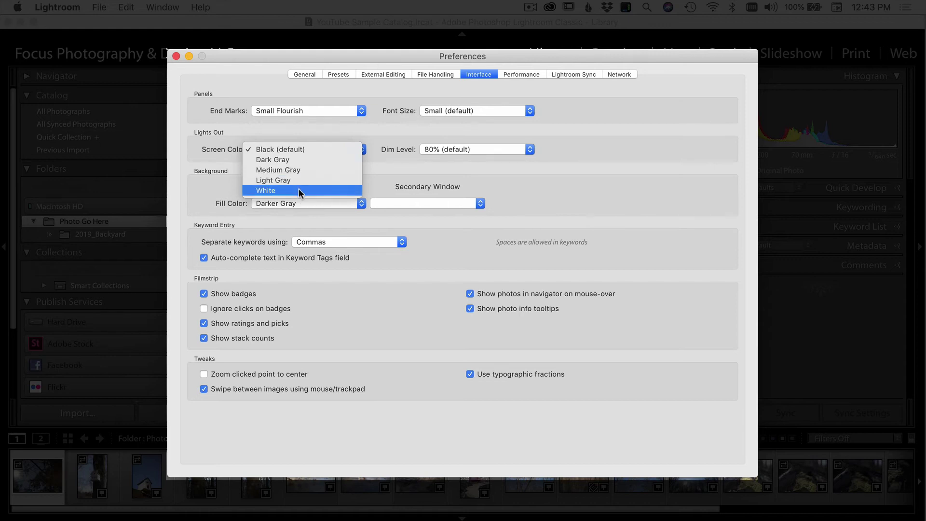
click(300, 149)
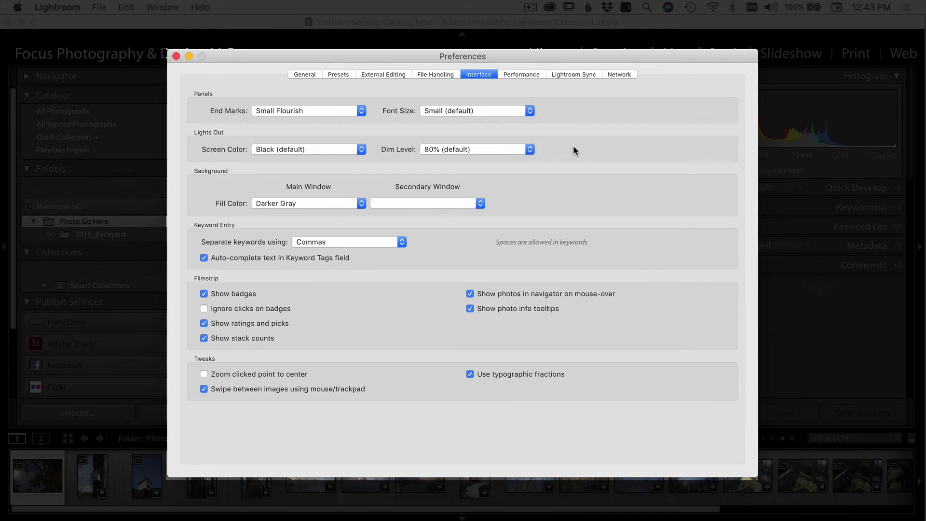
Keep Darker Gray background fill and Commas as the keyword separator.
click(300, 203)
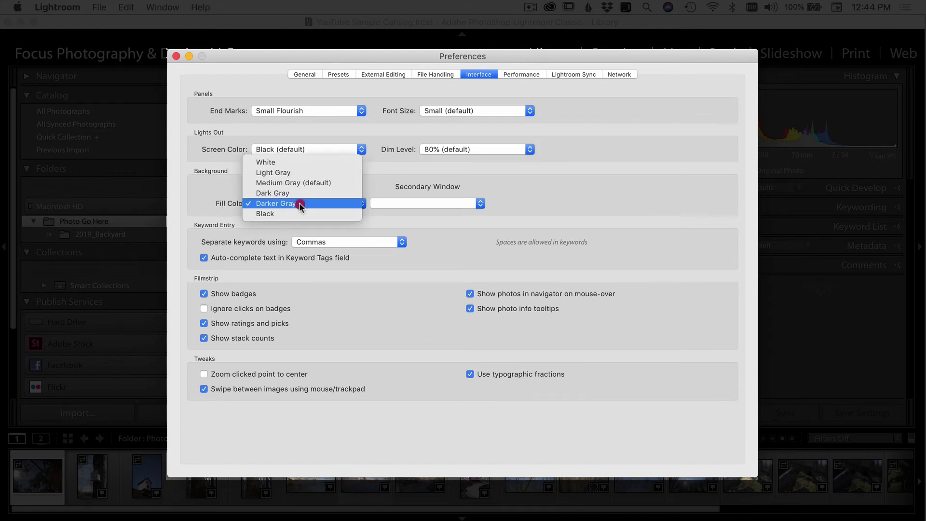
click(300, 203)
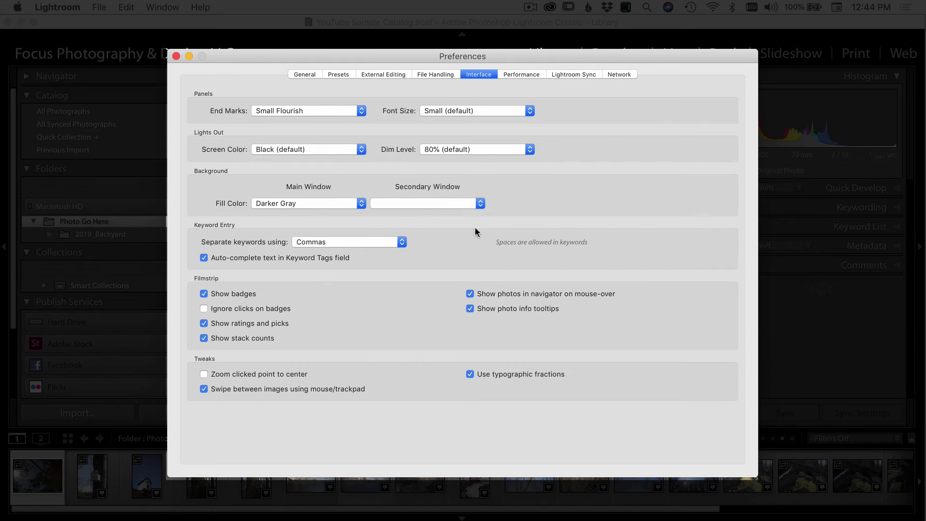
click(312, 241)
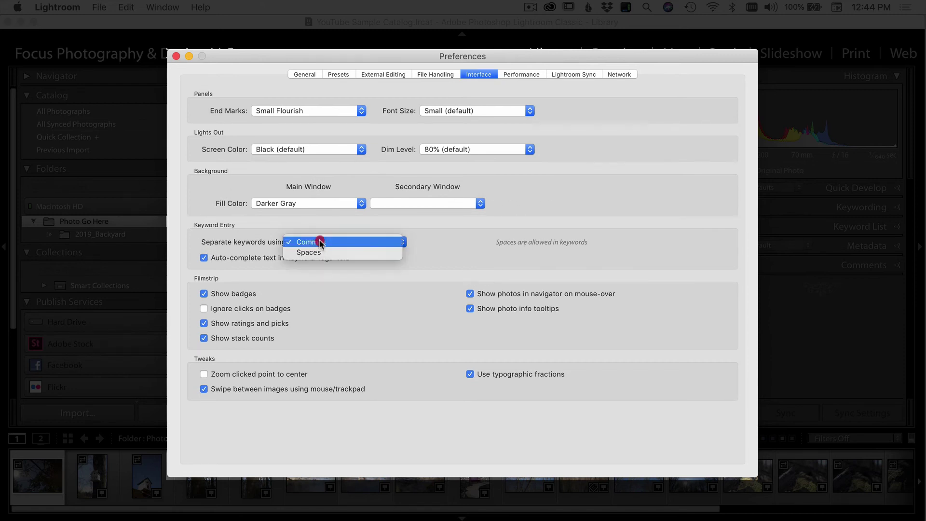
click(239, 242)
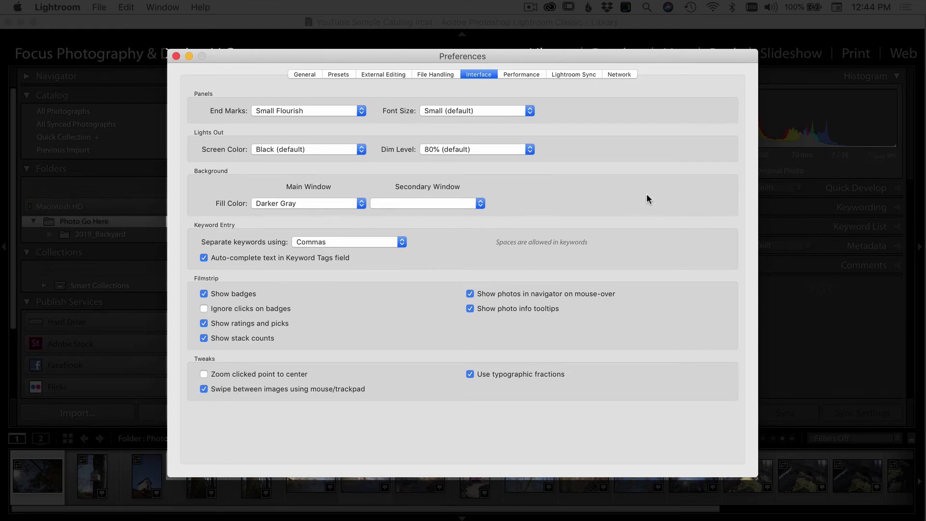
click(512, 74)
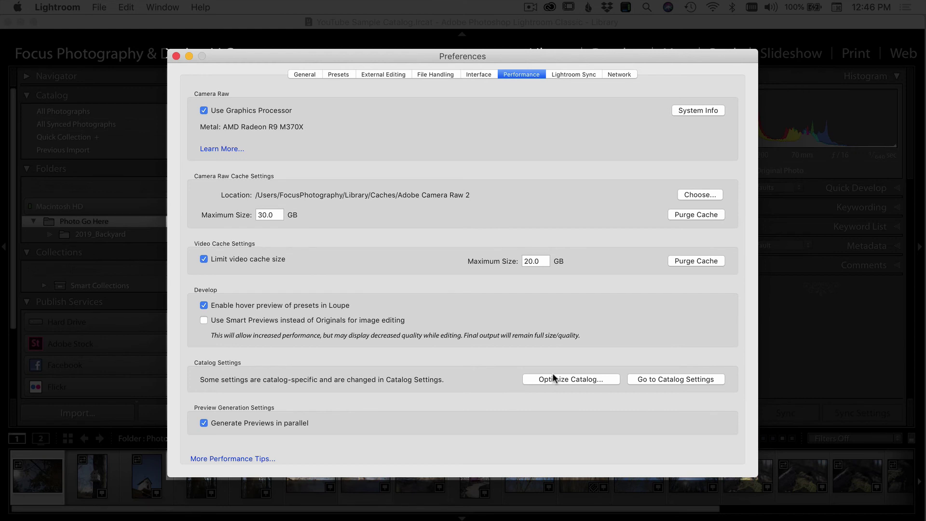
Leave the Performance settings as they are and go to Lightroom Sync preferences.
click(573, 74)
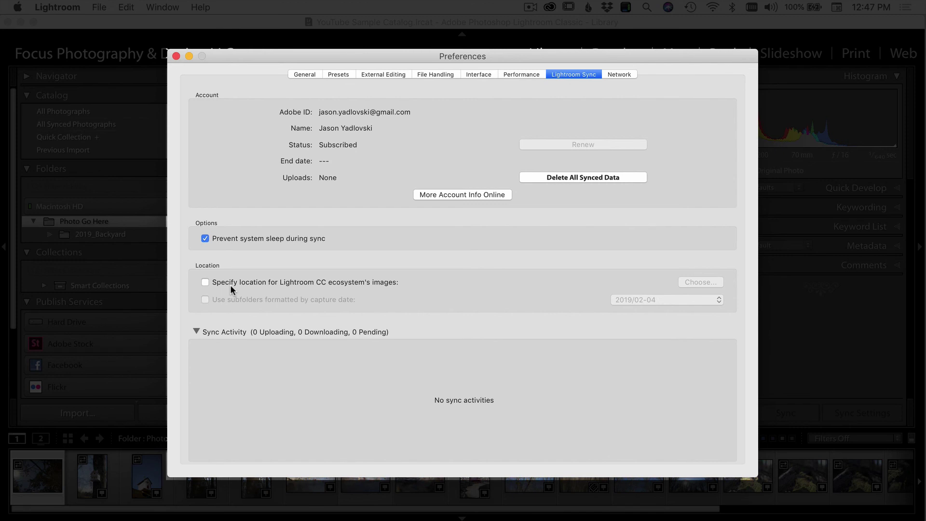
click(205, 282)
Show the Network preferences with the proxy server username and password fields.
click(620, 75)
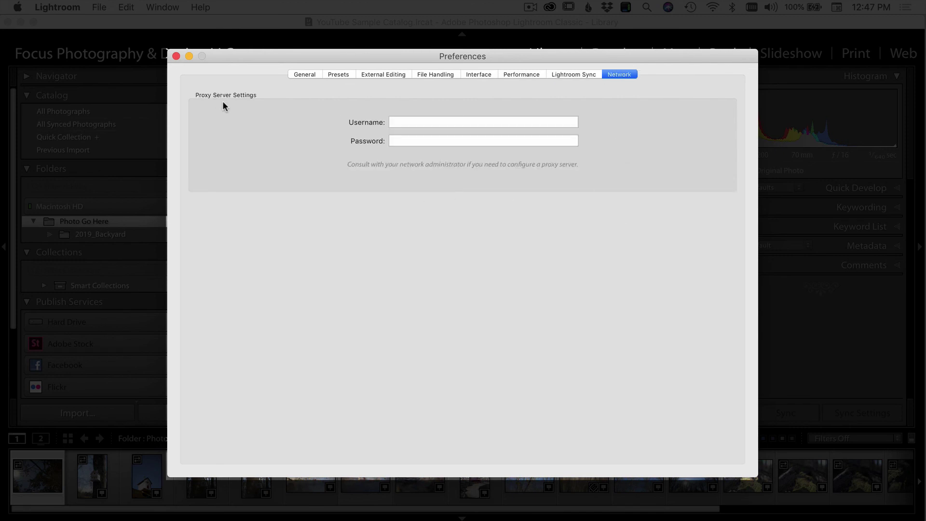